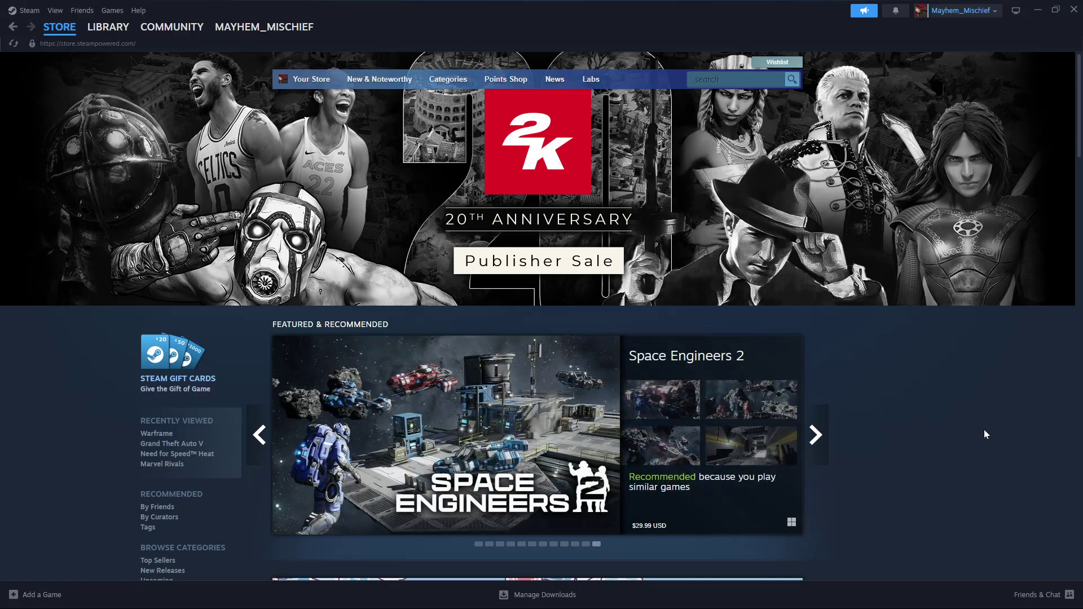
Open Settings from the Steam menu, landing on the Account page
left_click(15, 14)
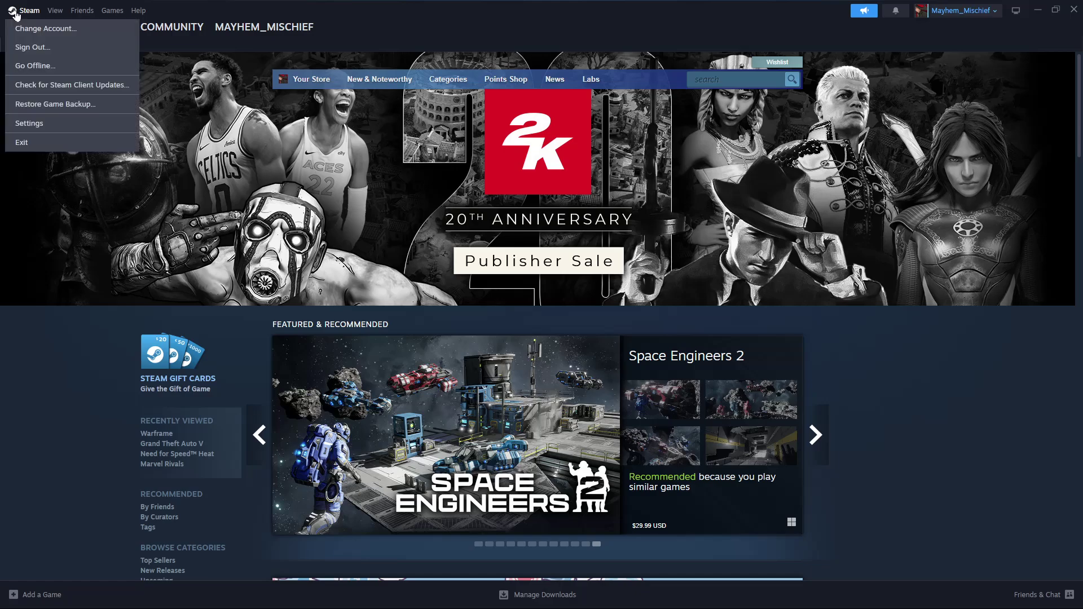
left_click(44, 127)
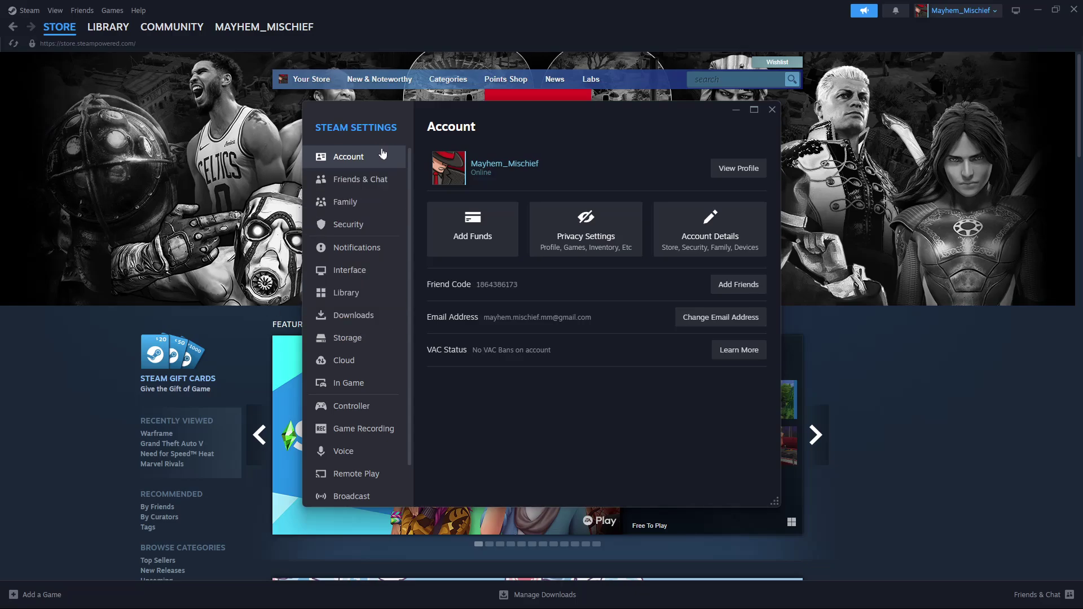
Switch the Steam Settings window to the In Game page
left_click(350, 386)
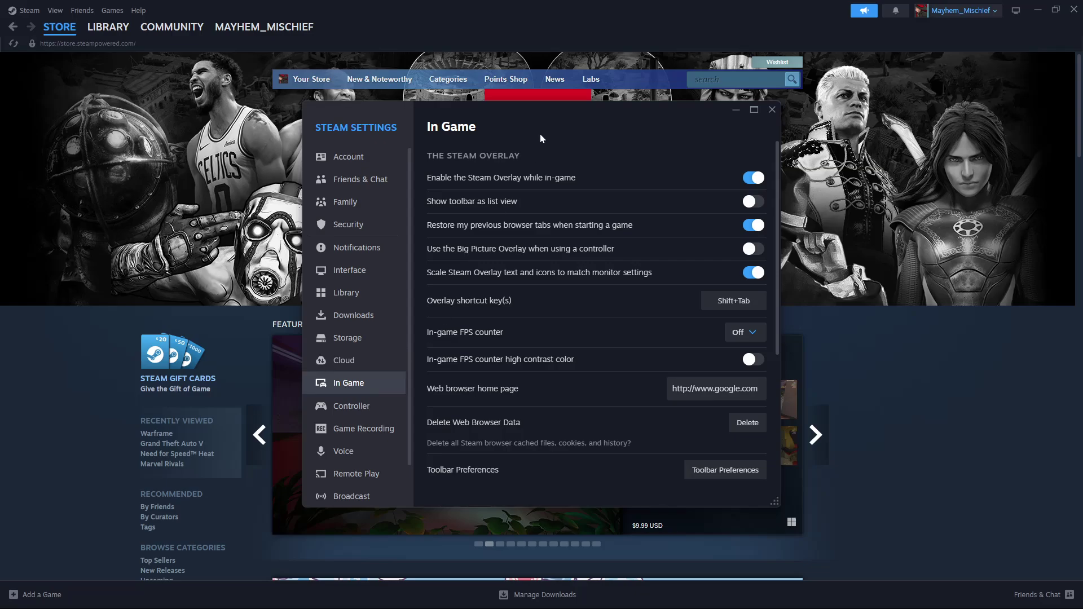
scroll(529, 265, "down", 2)
scroll(529, 266, "down", 1)
scroll(529, 265, "up", 3)
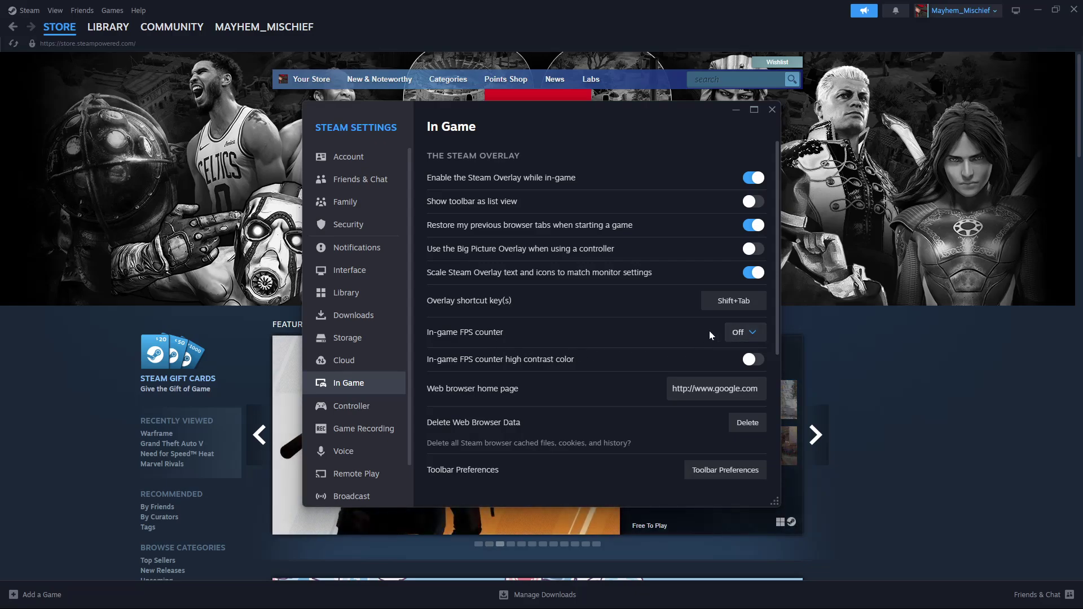
Set the In-game FPS counter dropdown to Top-right
left_click(749, 339)
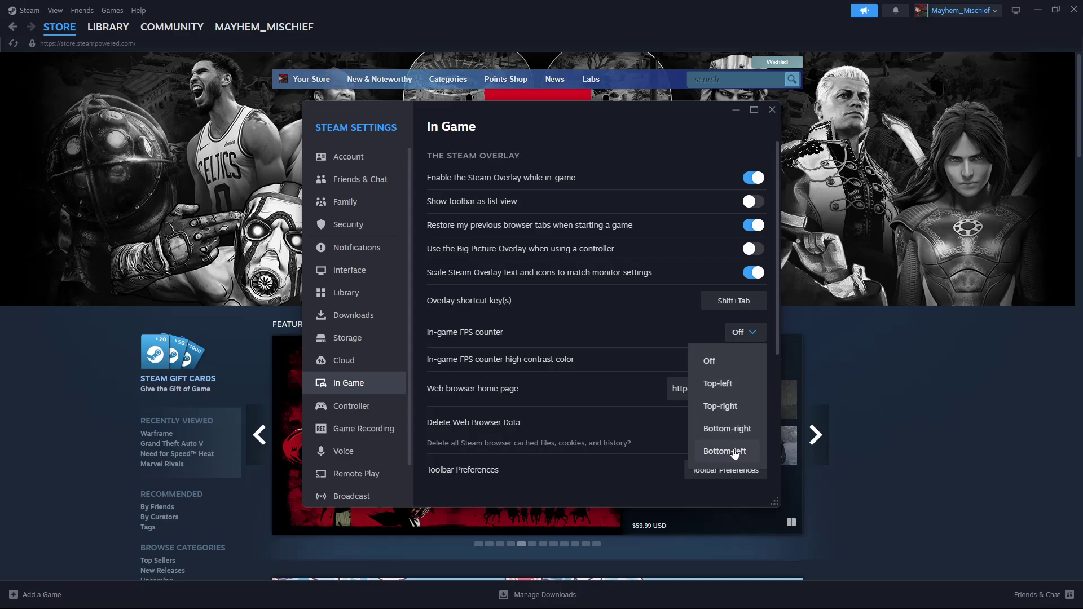
left_click(719, 407)
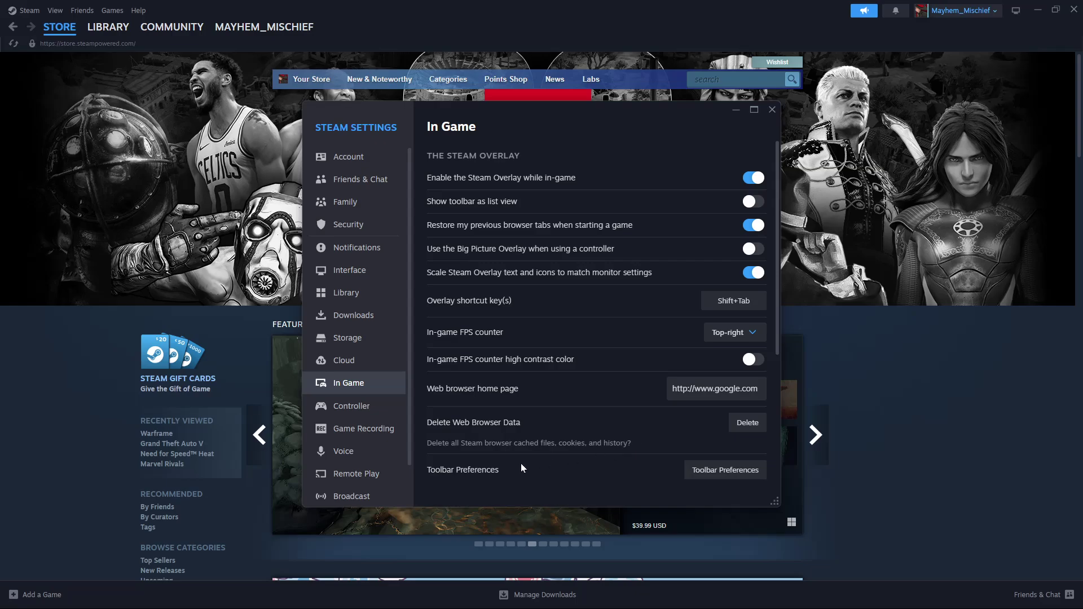
Set the In-game FPS counter back to Off and close Steam Settings
left_click(745, 334)
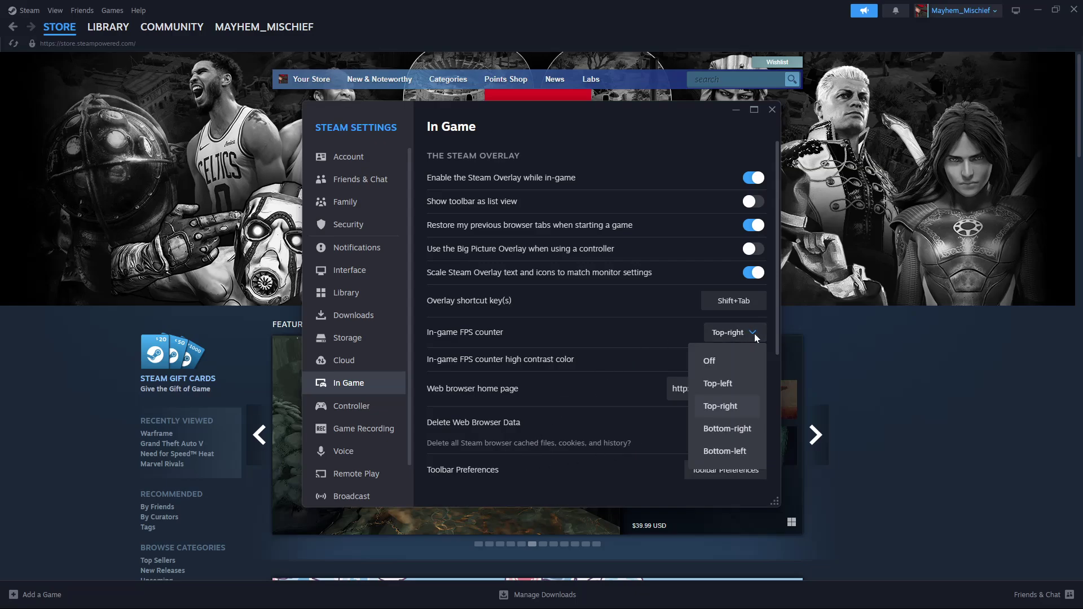
left_click(717, 362)
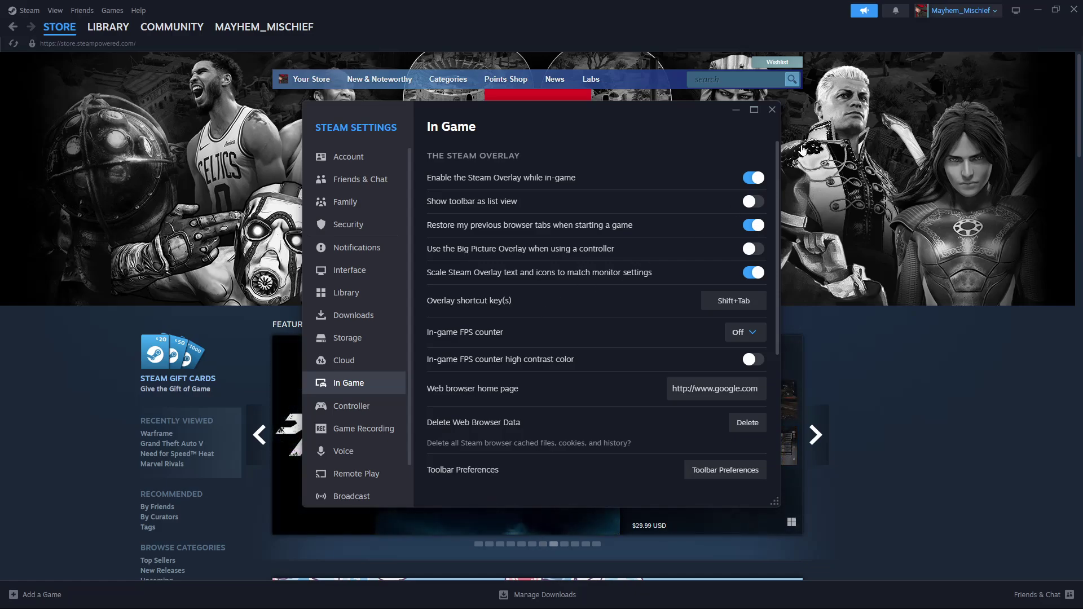
left_click(771, 111)
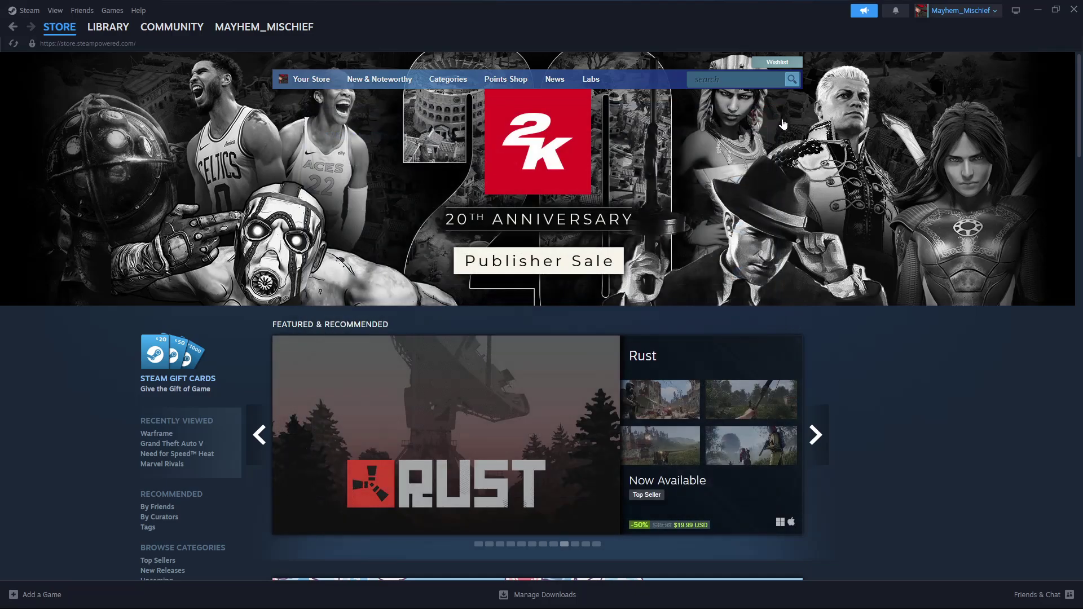